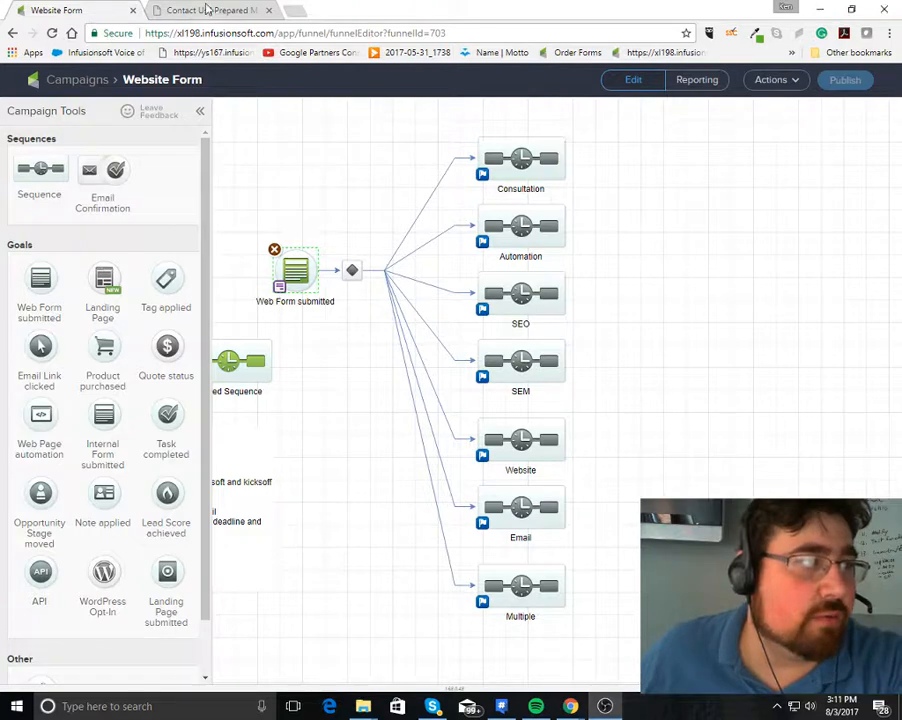
Compare the interest checkboxes on the contact page with the service sequences in the Website Form campaign
click(207, 9)
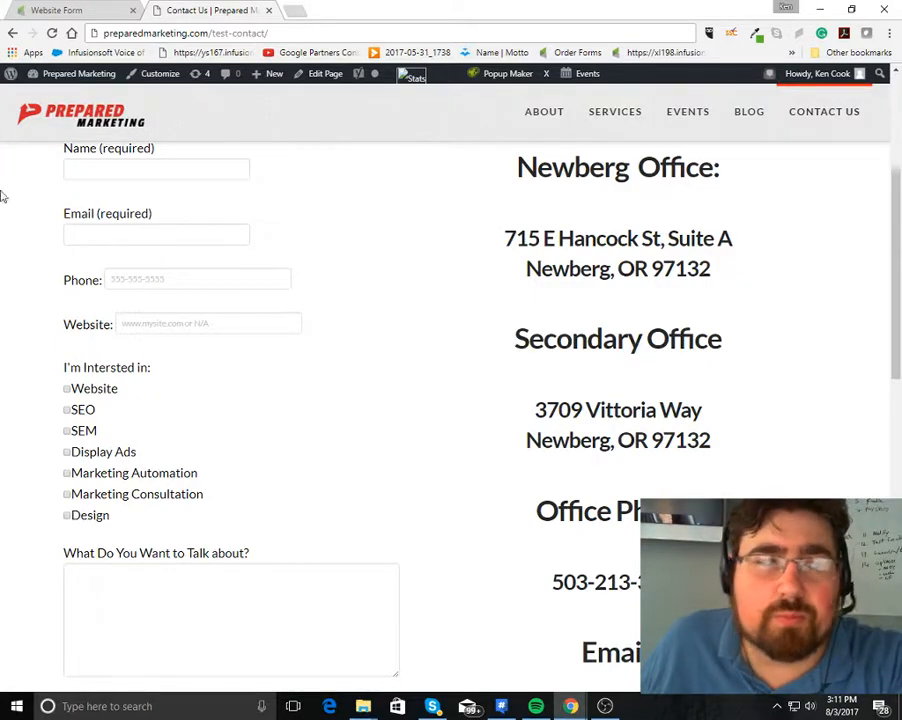
click(62, 12)
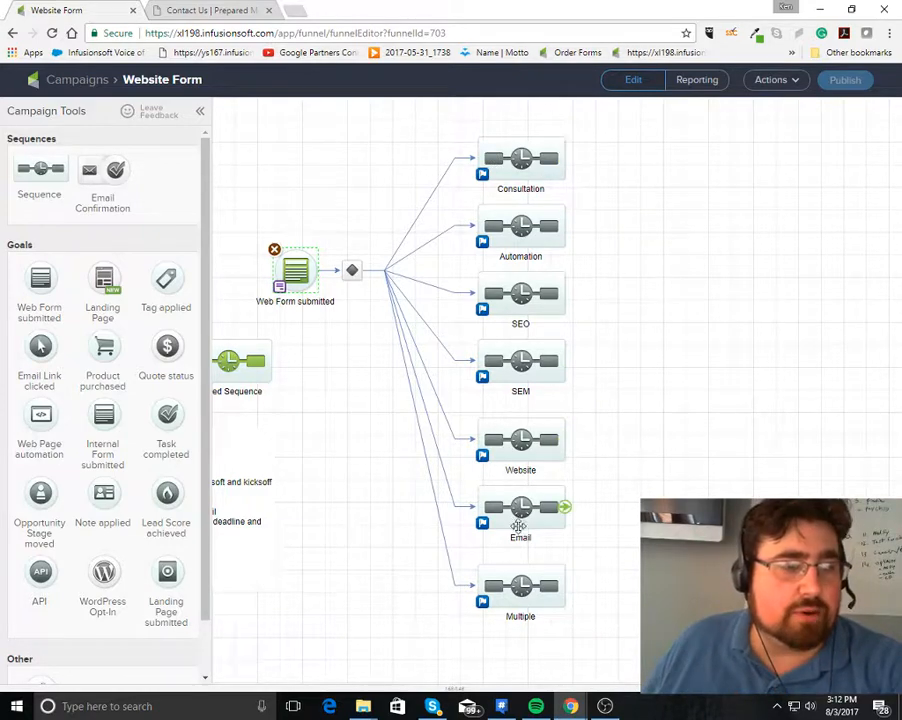
drag(600, 540, 444, 127)
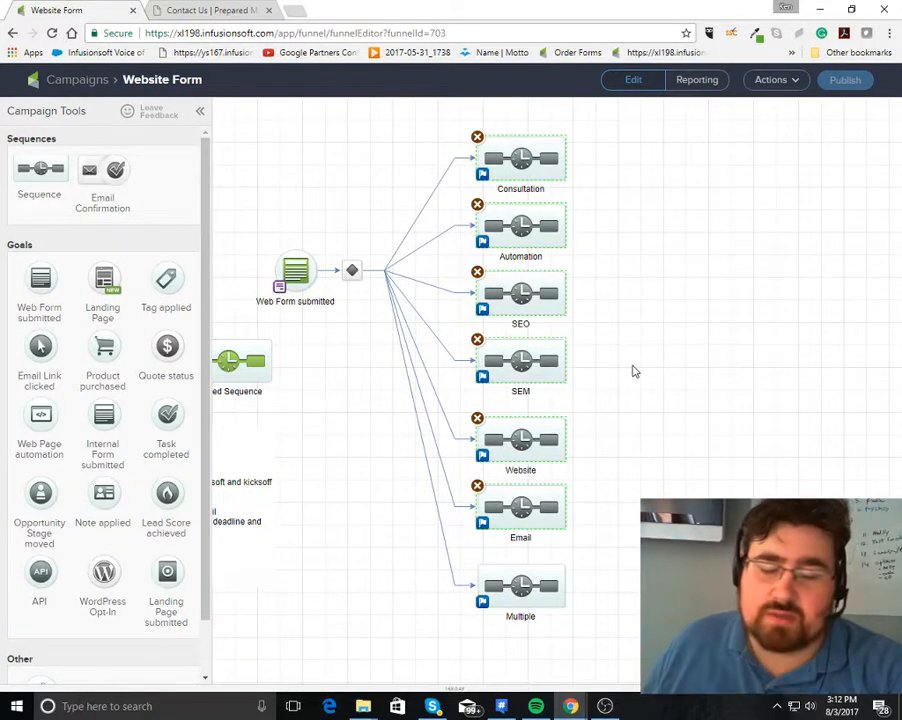
click(666, 499)
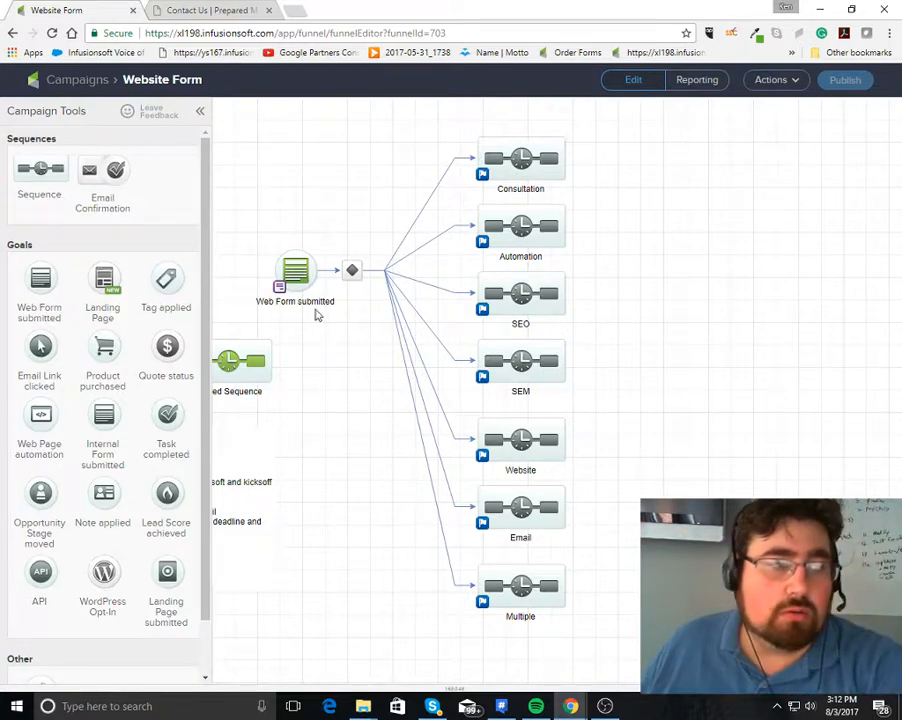
Select Website and SEO as interests on the contact page form and return to the campaign
click(215, 10)
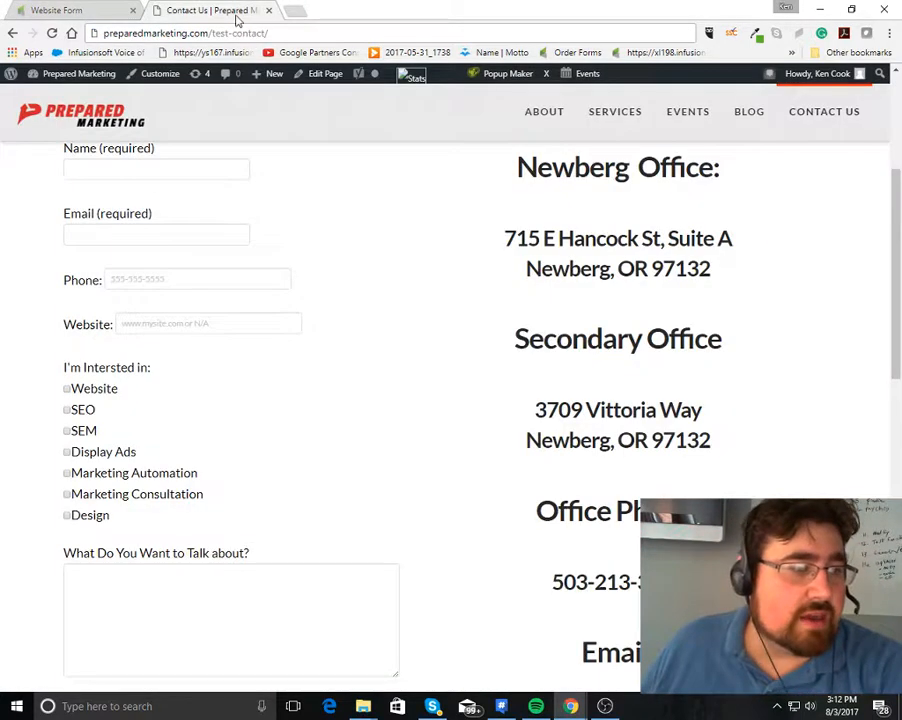
click(67, 391)
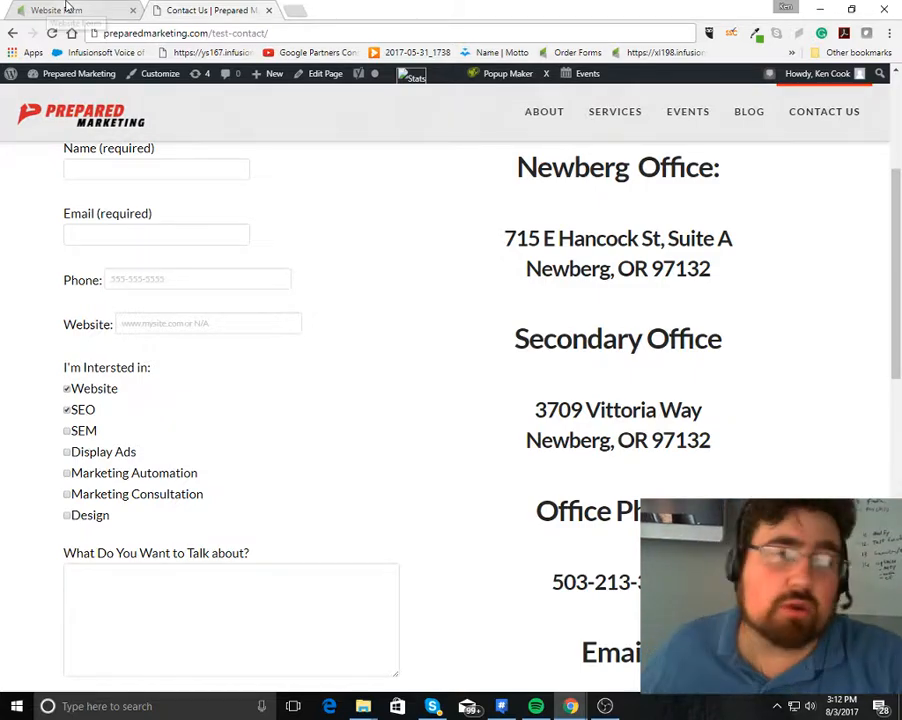
click(67, 9)
Inspect the Services of Interest value in the Automation sequence's Set Field Value step
double_click(518, 226)
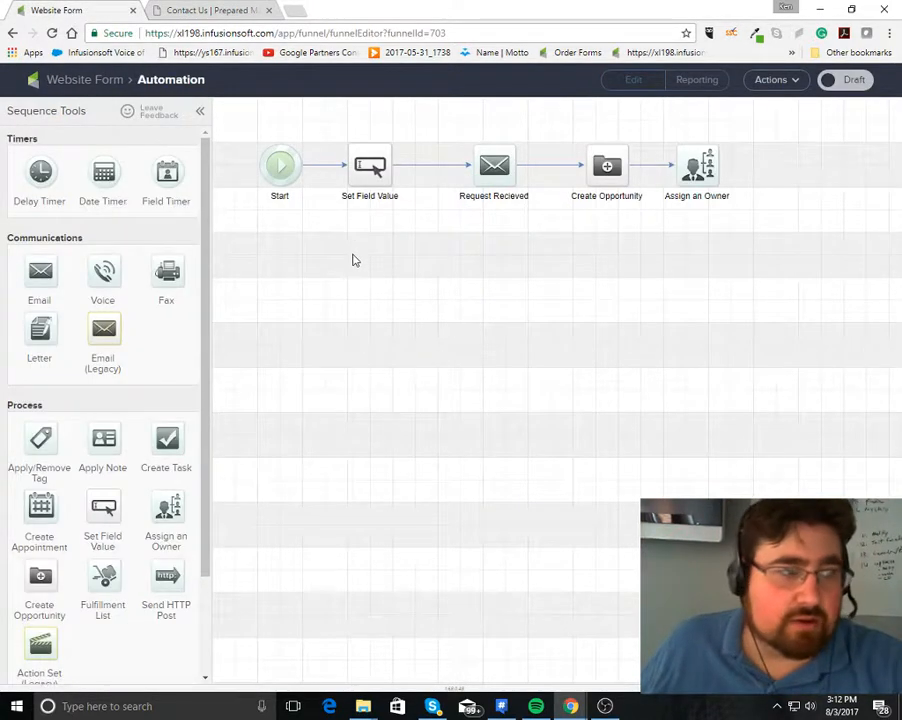
double_click(369, 176)
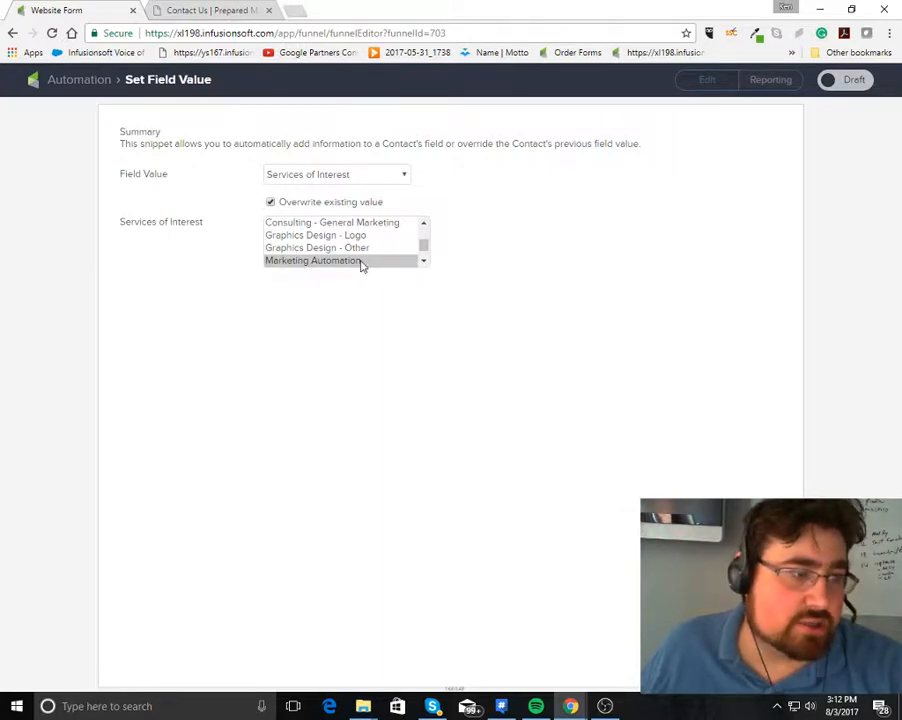
click(74, 79)
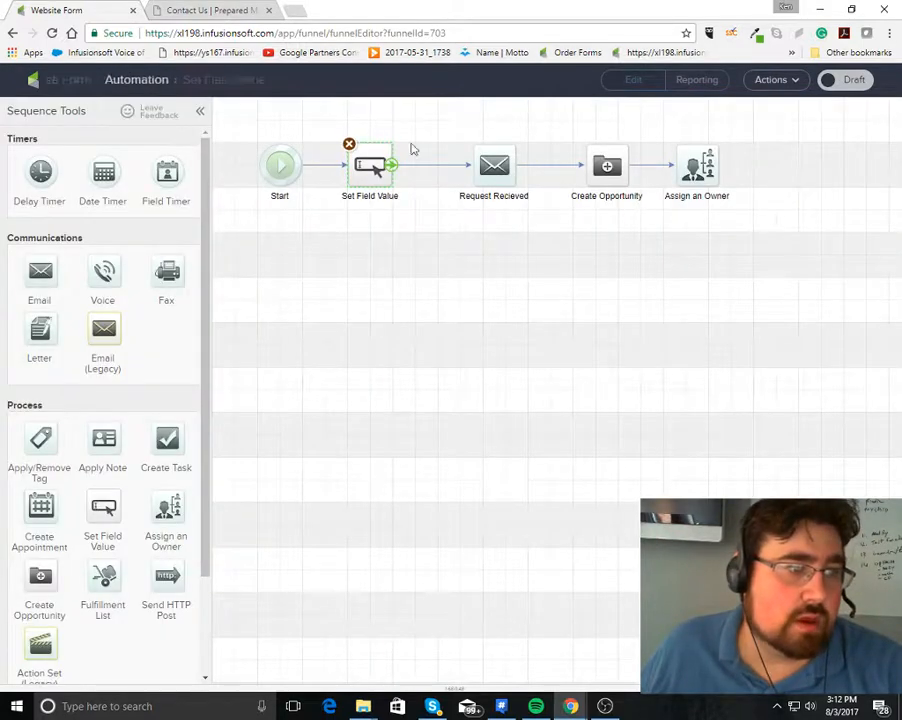
Examine the Services of Interest merge field in the Automation sequence's Request Recieved email and return to the campaign
double_click(494, 166)
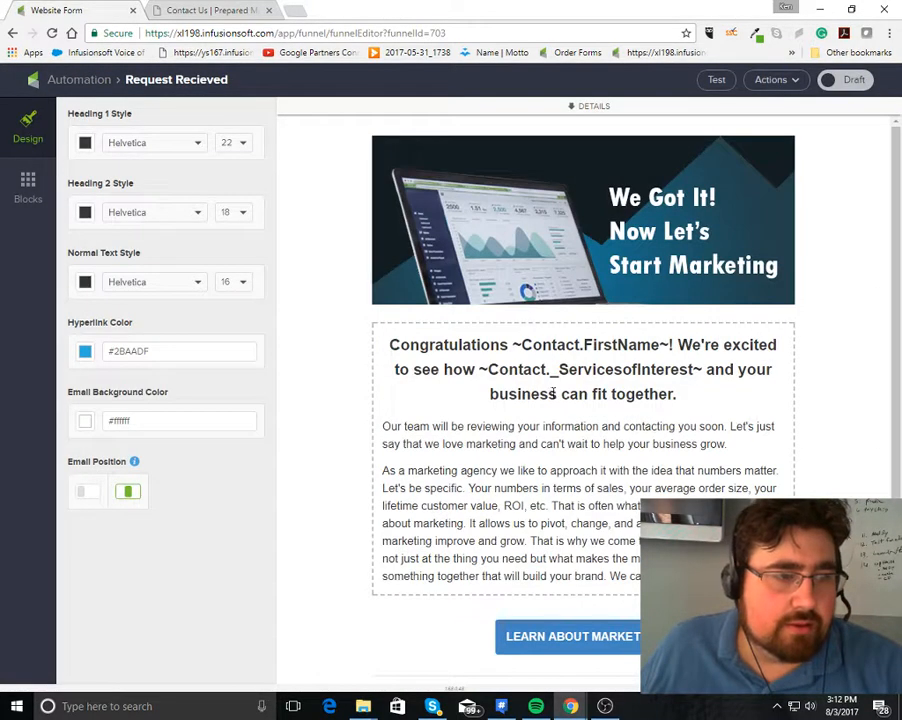
drag(487, 370, 692, 369)
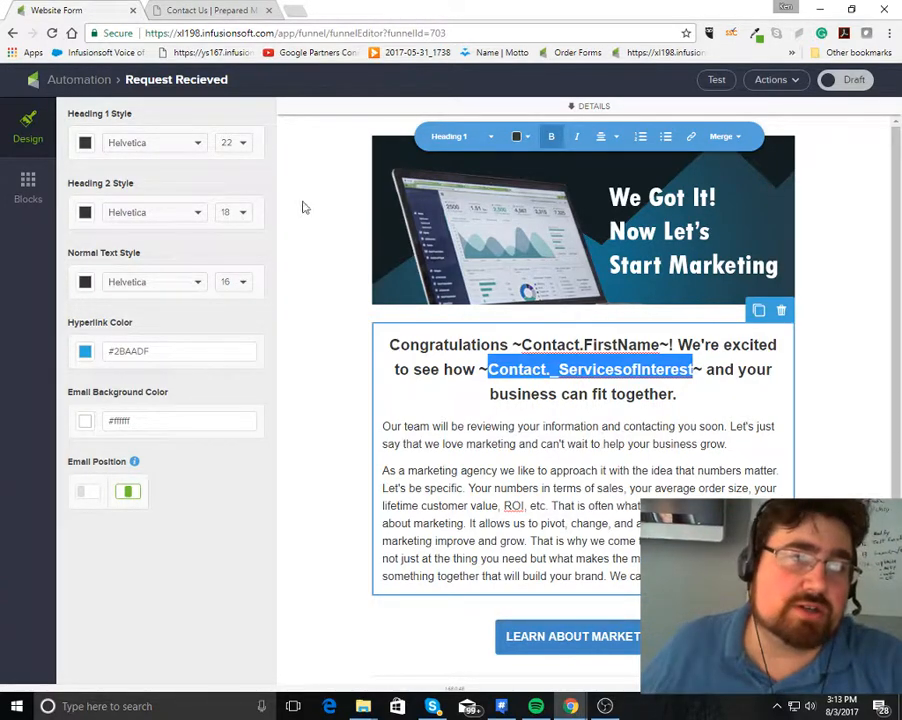
click(63, 85)
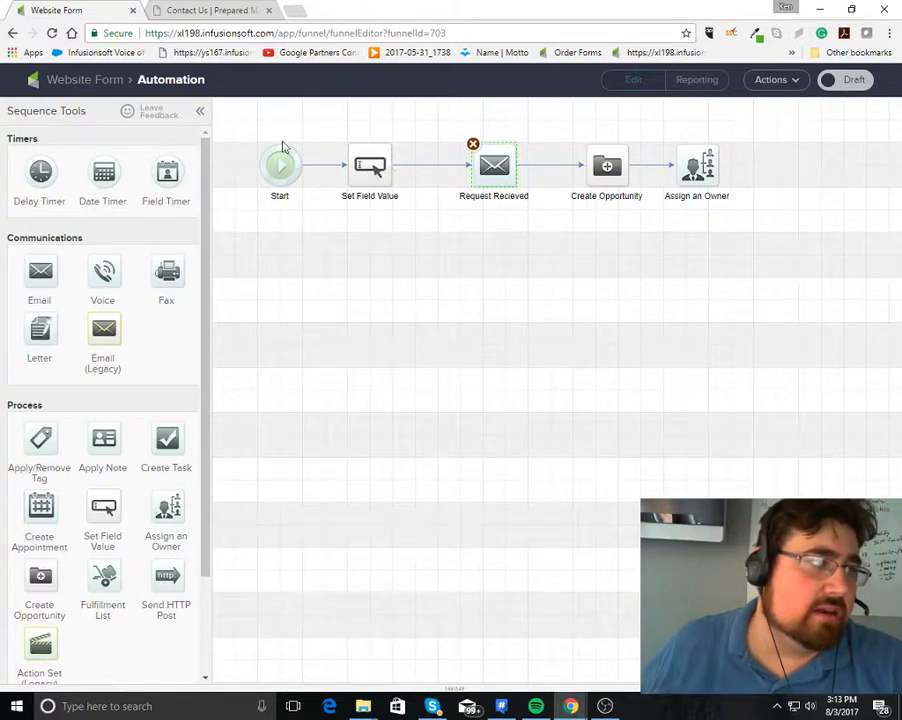
click(74, 80)
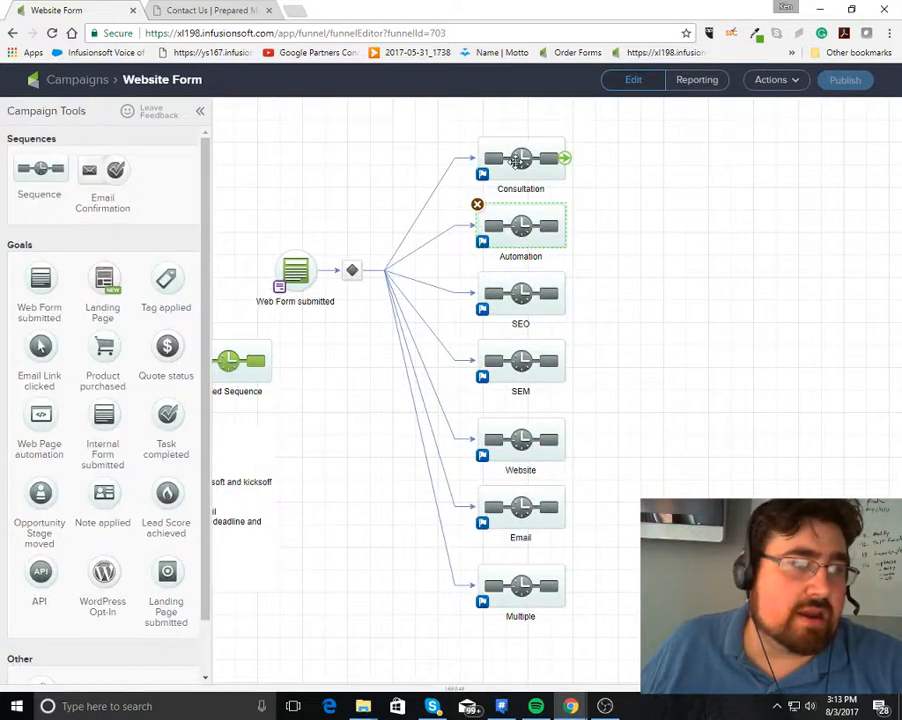
Check the Consultation sequence and its entry rule in the decision diamond
double_click(512, 152)
click(84, 80)
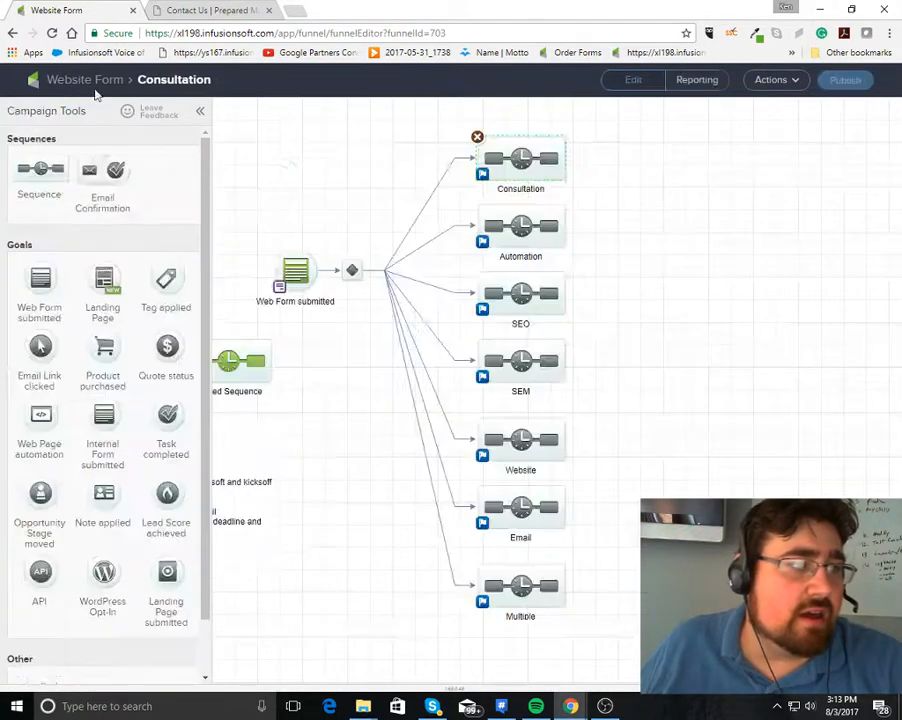
double_click(350, 268)
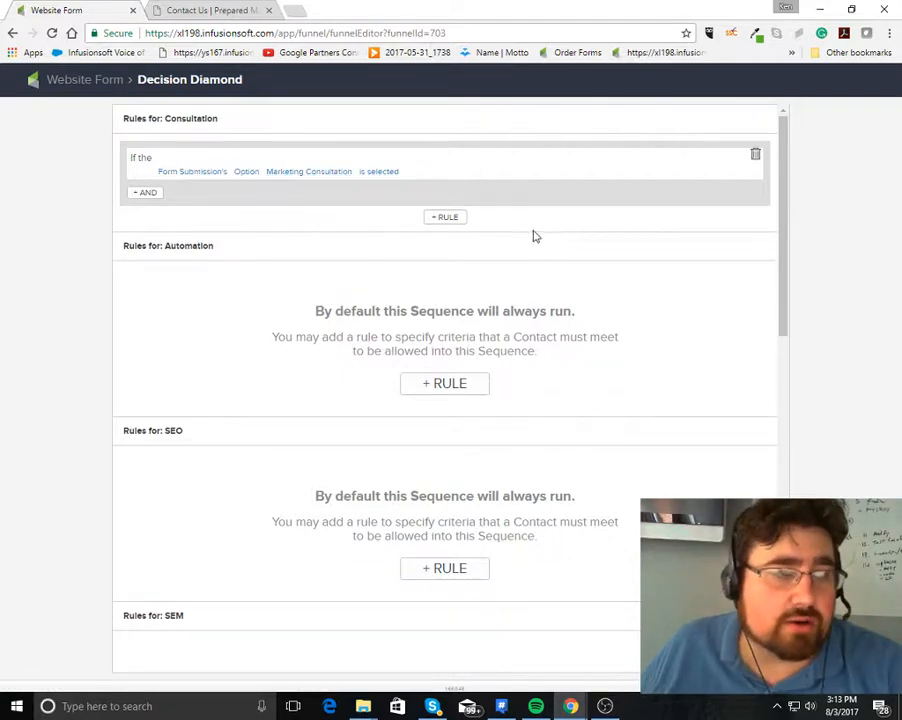
click(98, 80)
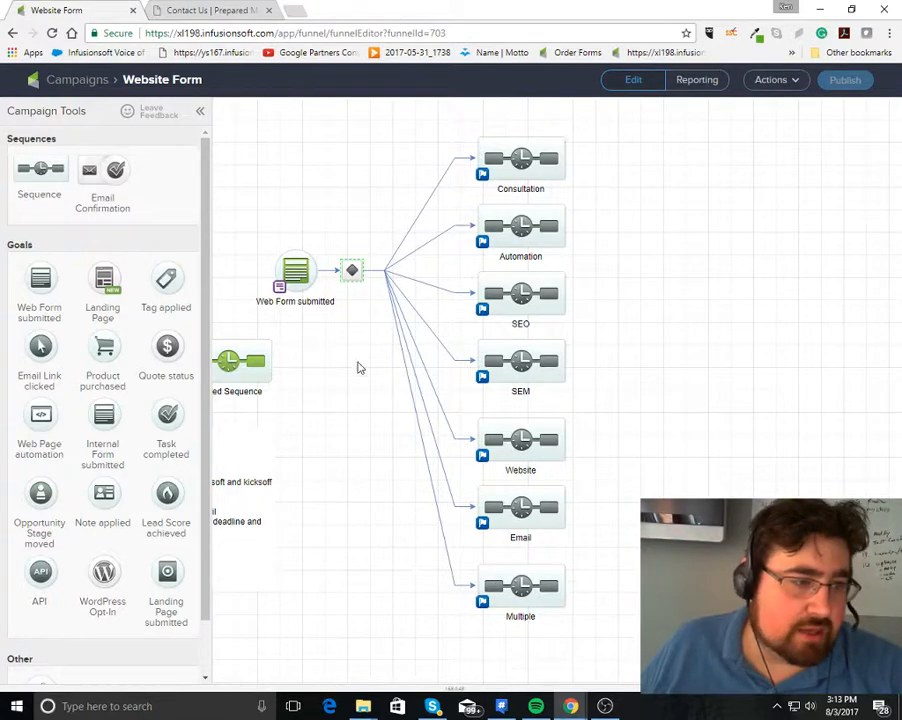
Review the decision diamond's rules for the Multiple sequence and return to the campaign
double_click(352, 270)
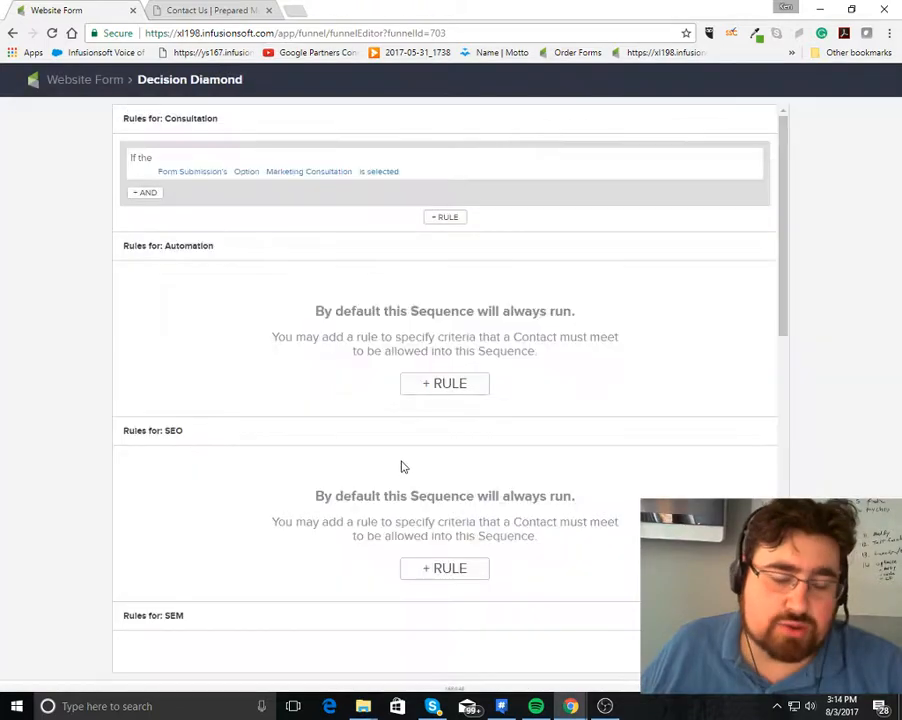
scroll(408, 512, down, 10)
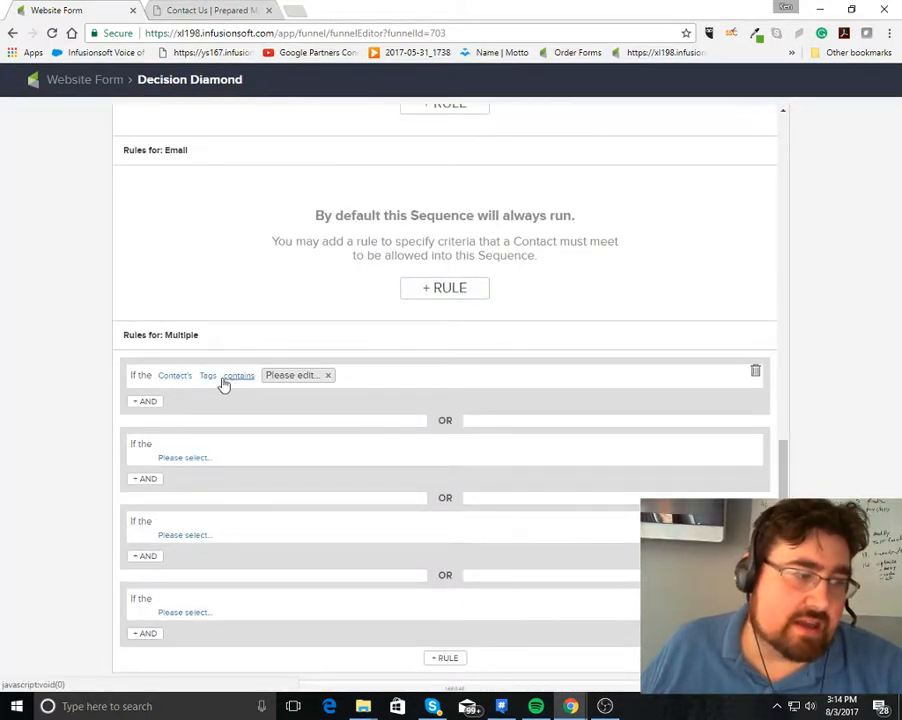
mouse_move(297, 381)
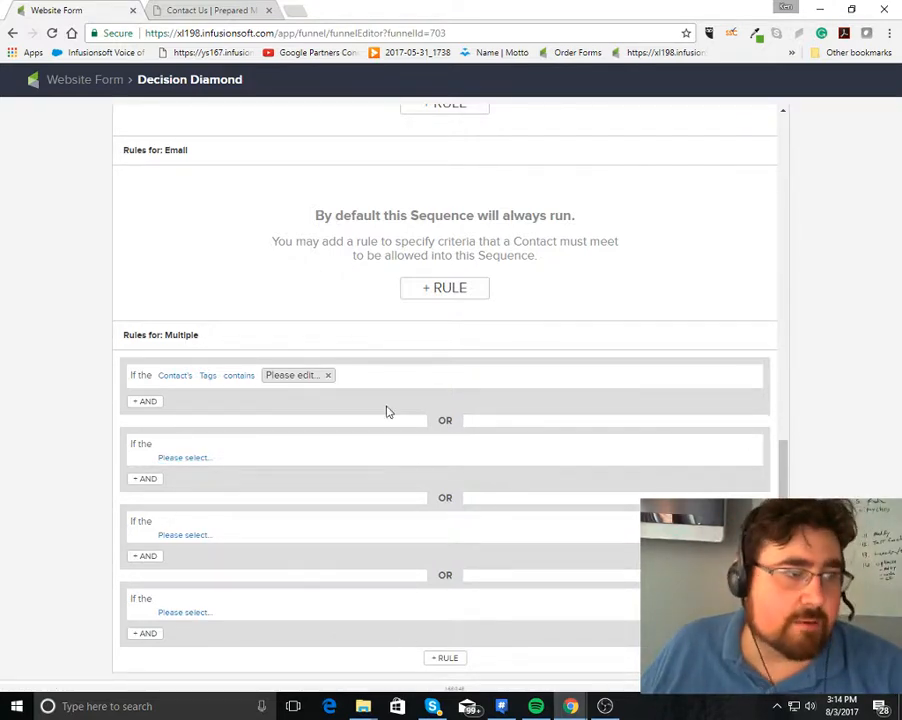
click(95, 79)
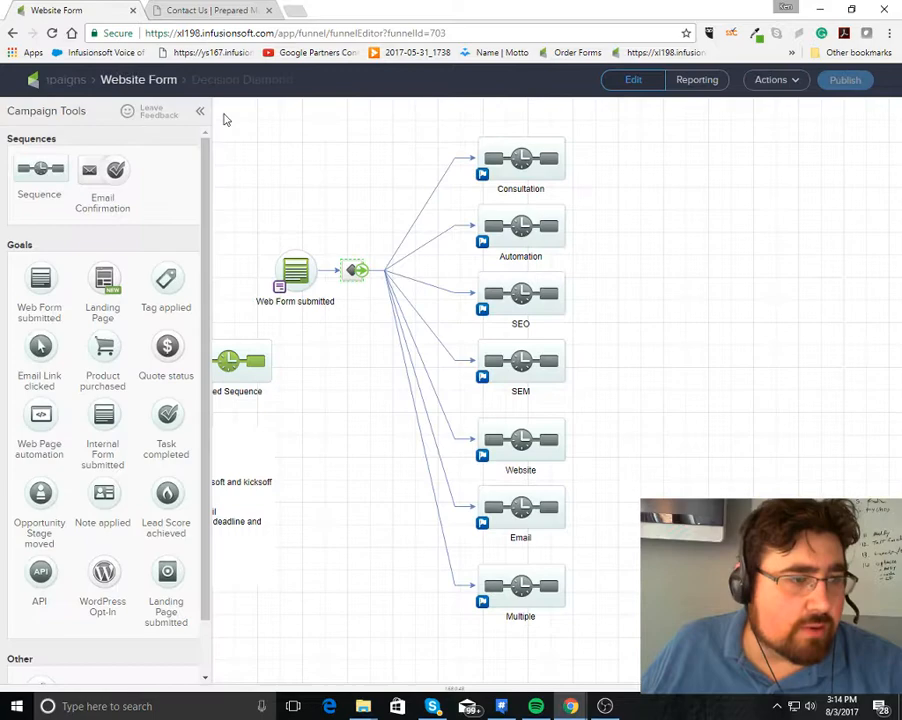
Add a radio field with its default settings above the service checkboxes in the submitted web form
double_click(296, 280)
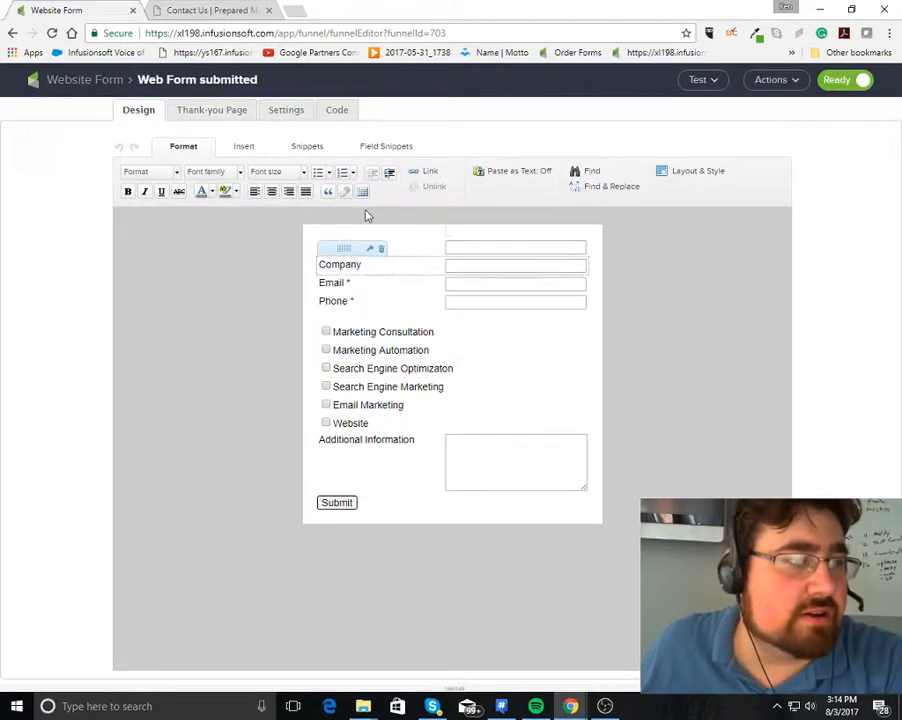
click(366, 150)
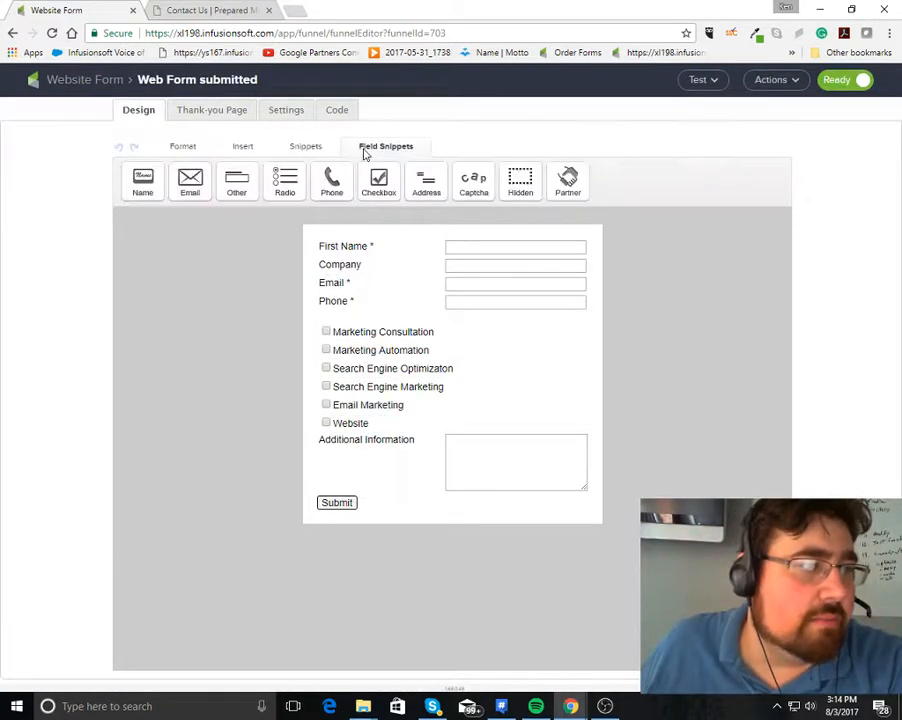
drag(290, 182, 370, 335)
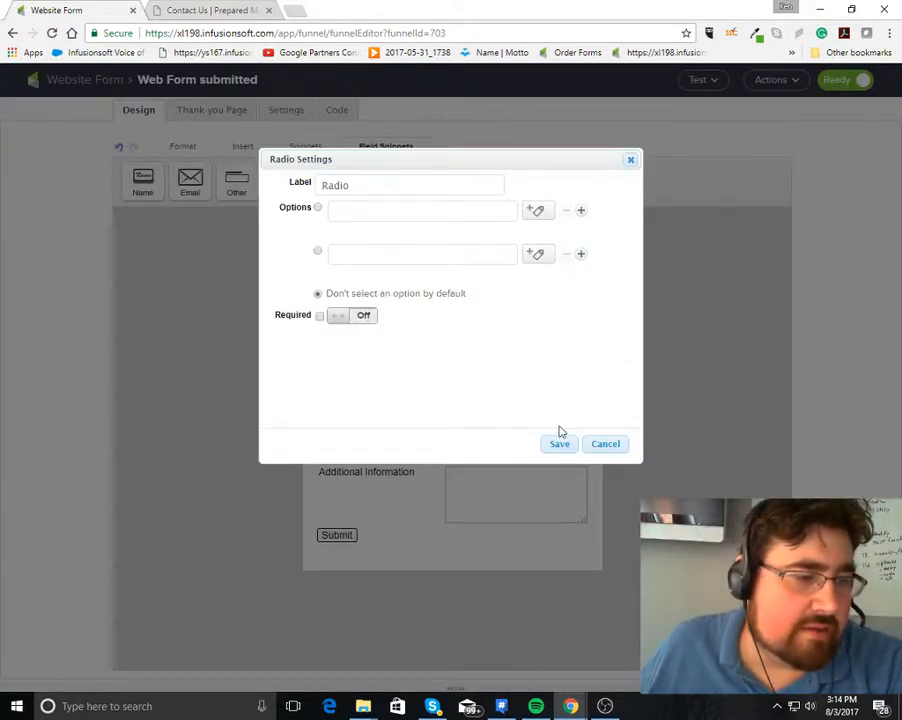
click(606, 443)
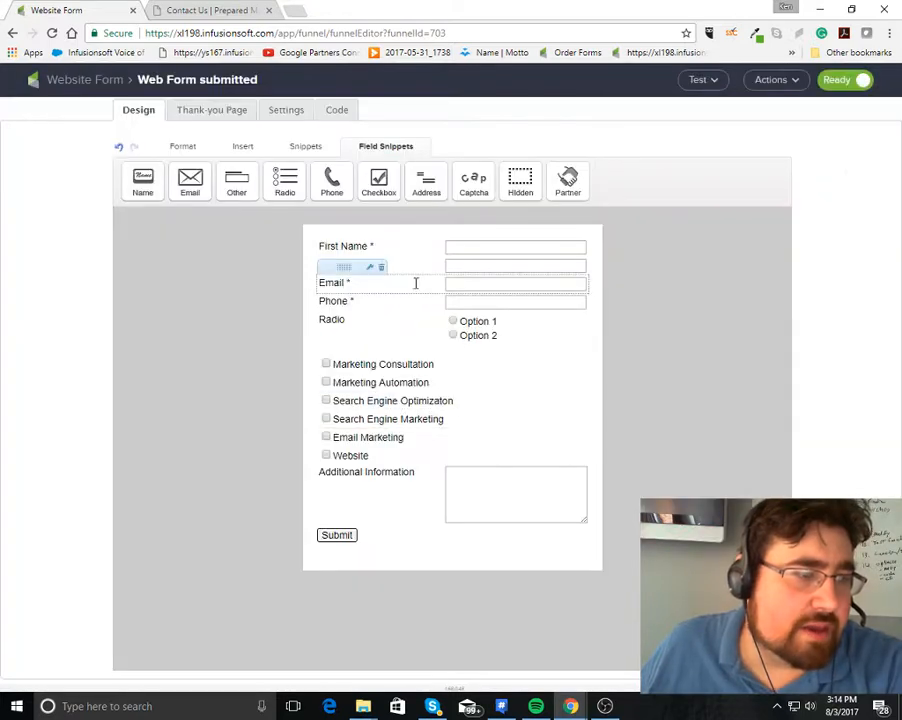
click(450, 320)
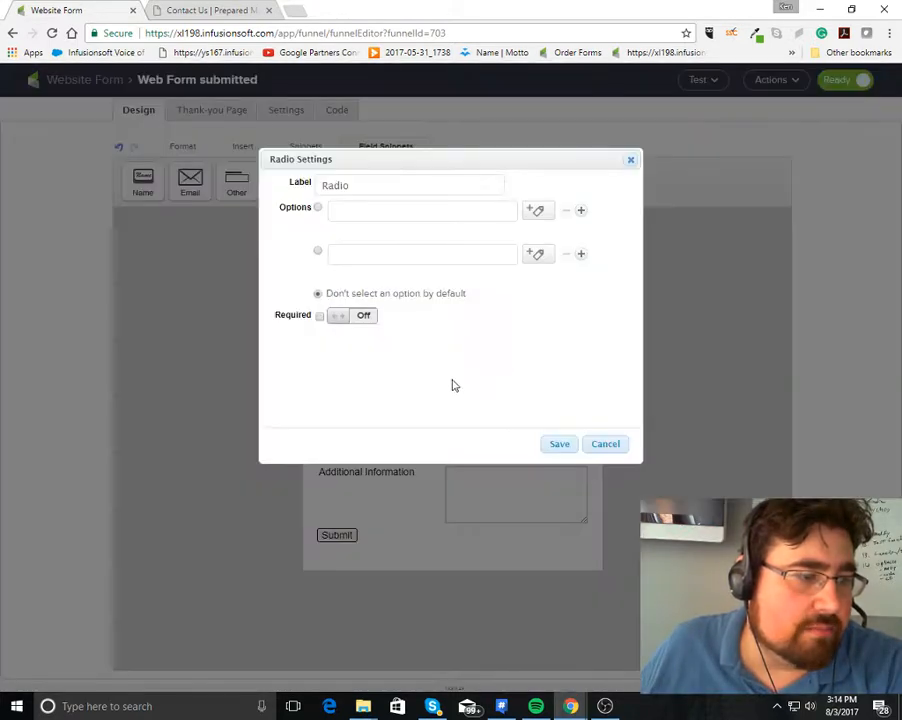
click(605, 443)
Add an Other field for Services of Interest below the radio field, saving it as not required, and look through its options
drag(236, 180, 403, 357)
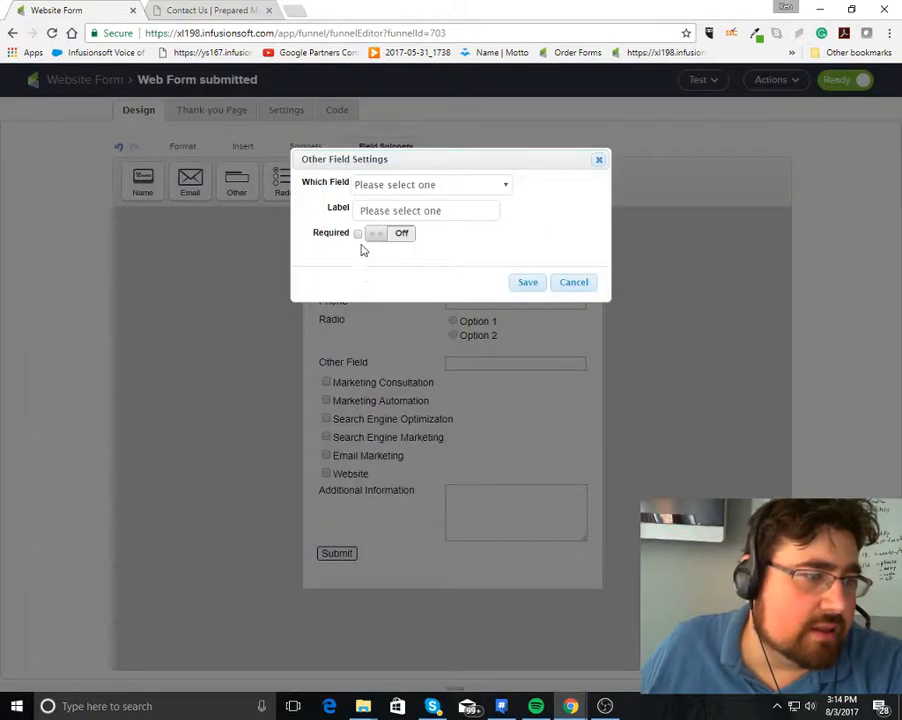
click(400, 184)
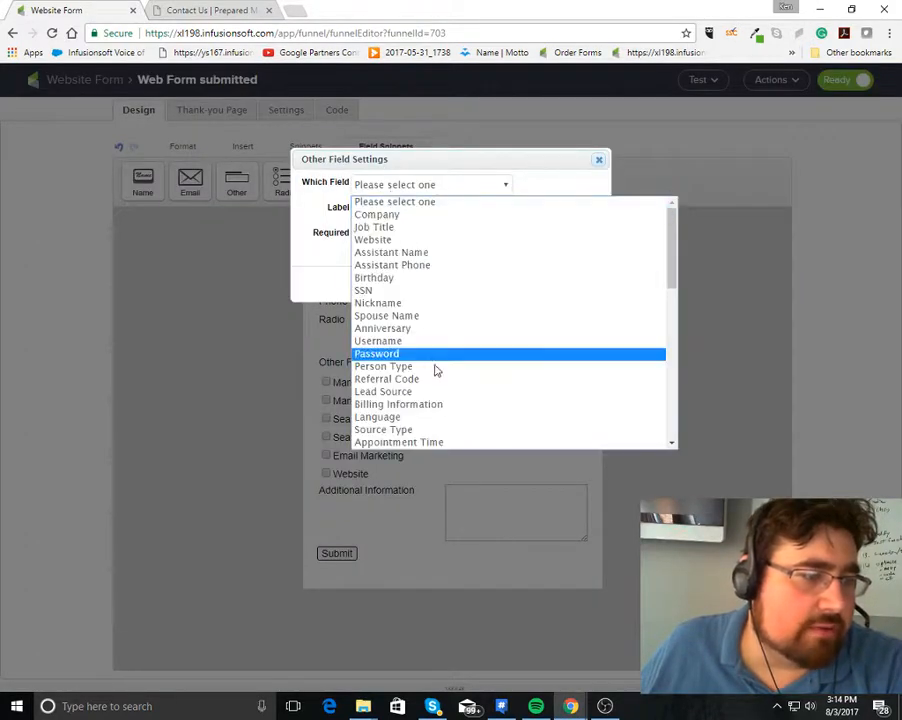
scroll(434, 380, down, 5)
click(430, 420)
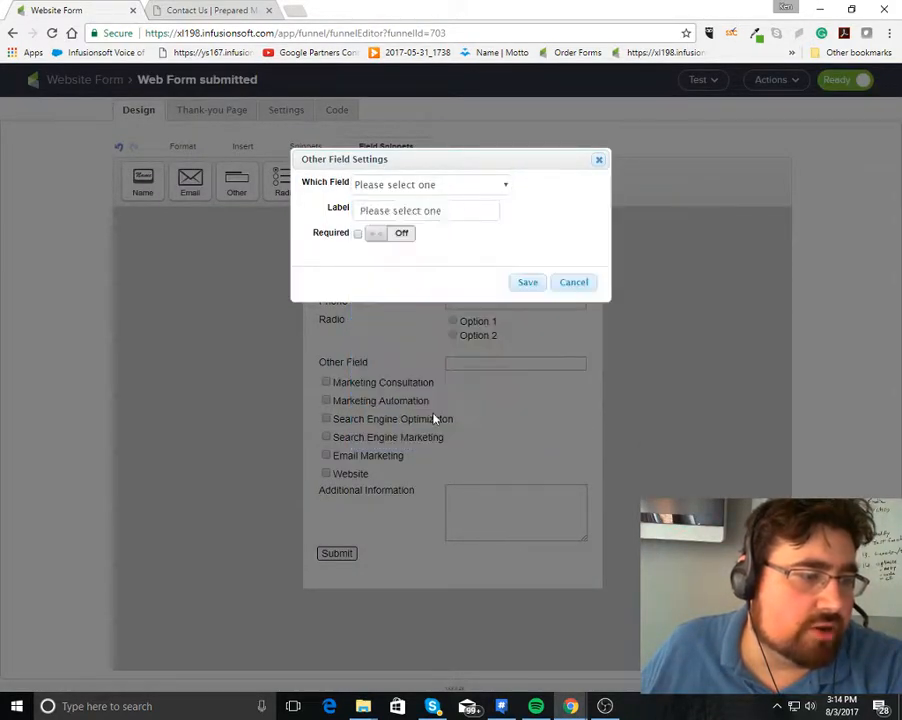
drag(427, 213, 435, 218)
click(528, 283)
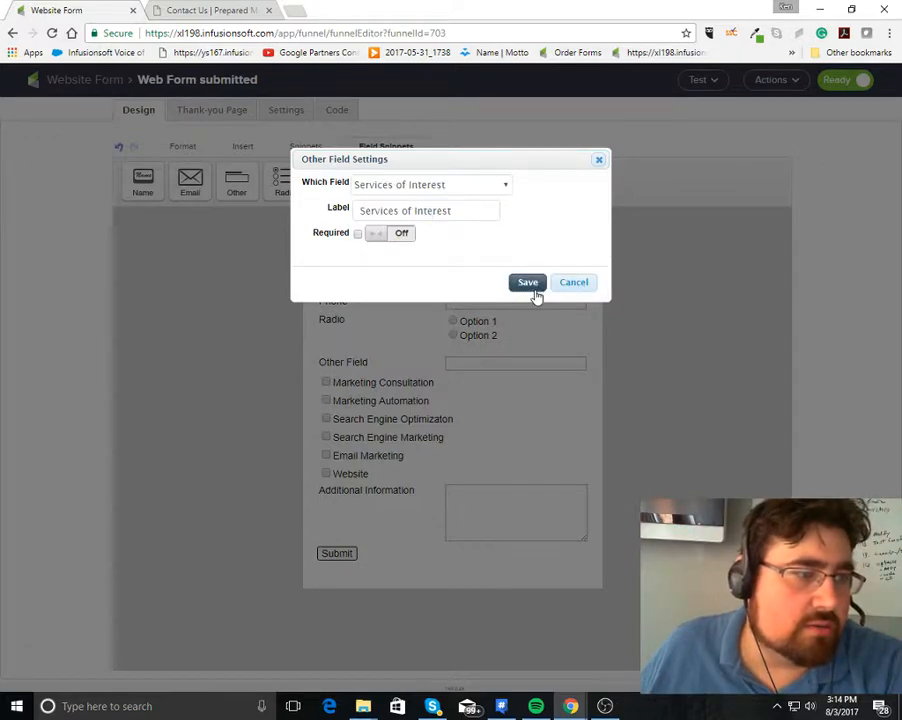
click(525, 284)
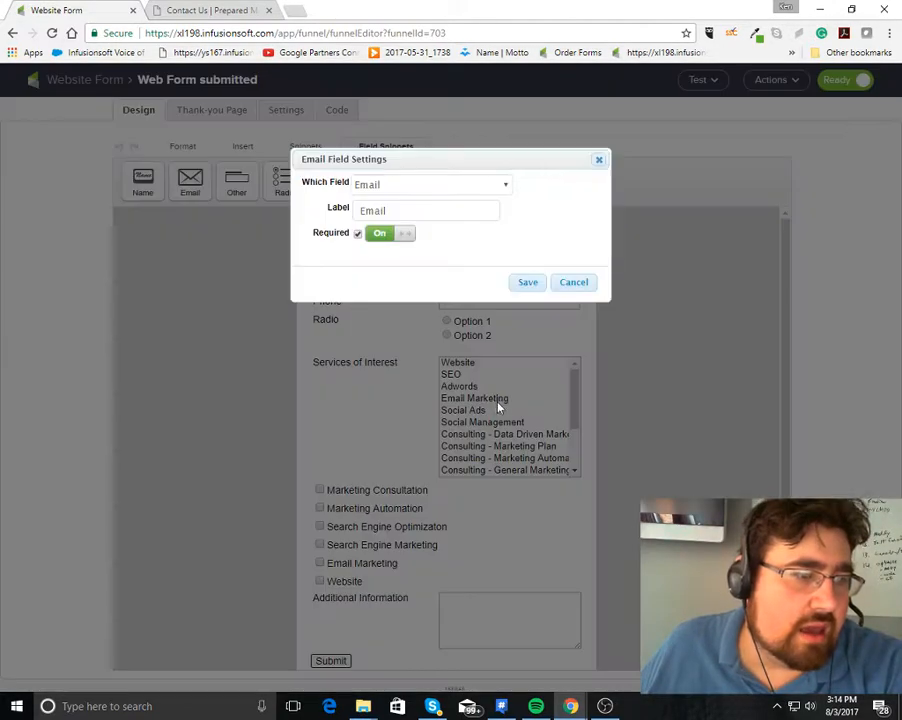
click(583, 283)
scroll(518, 405, down, 5)
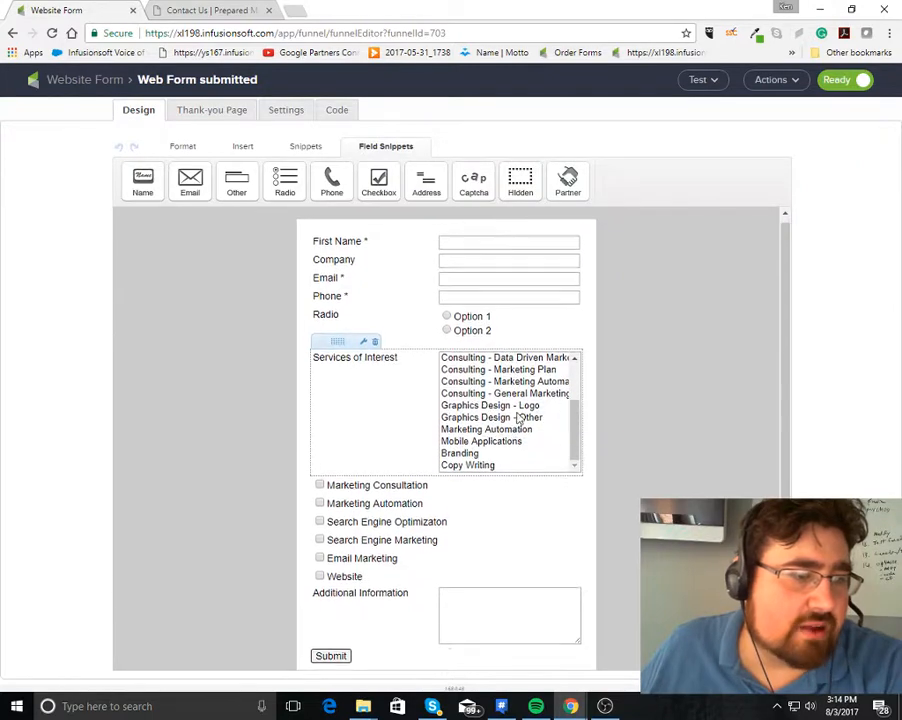